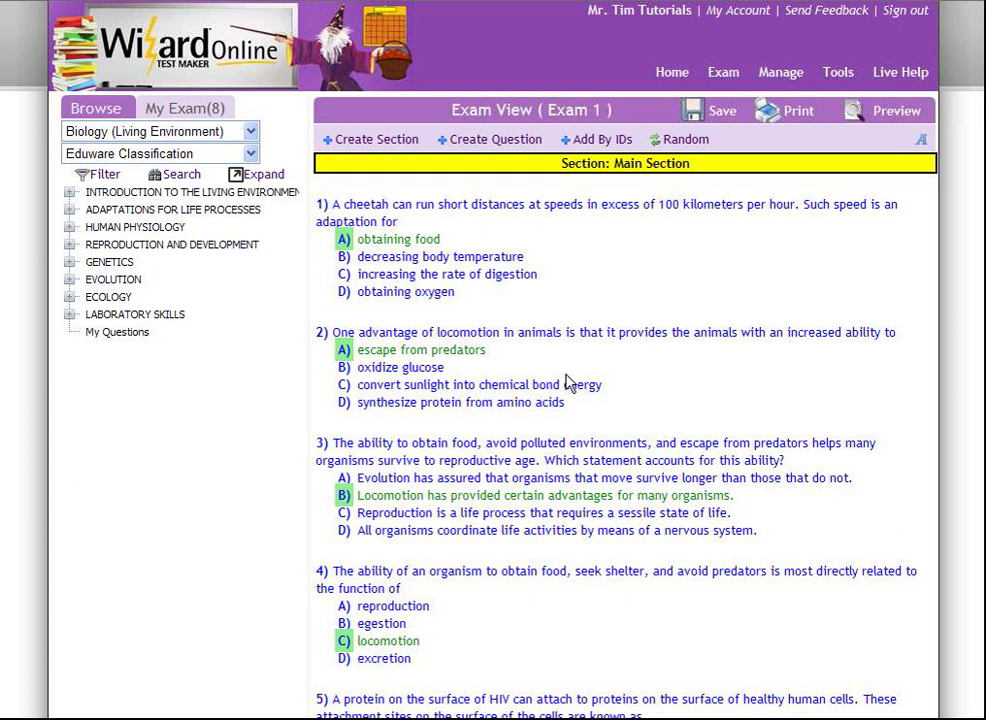
Create a new question in Exam 1 with the text "Locomotion does not increase the animal's opportunity to"
left_click(491, 147)
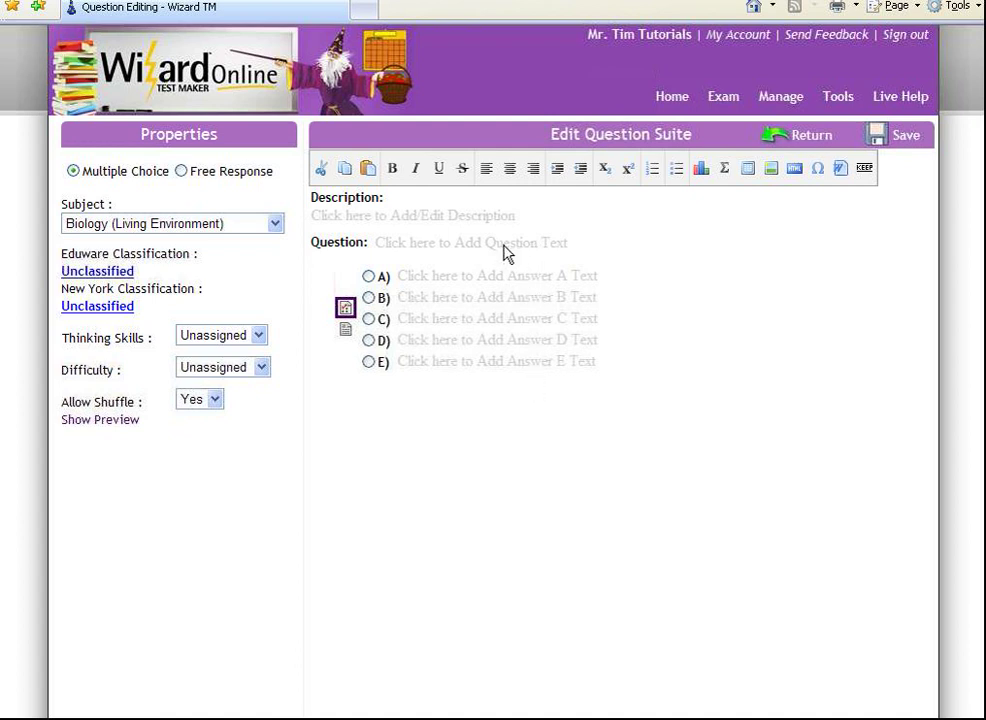
scroll(503, 245, "down", 1)
left_click(487, 216)
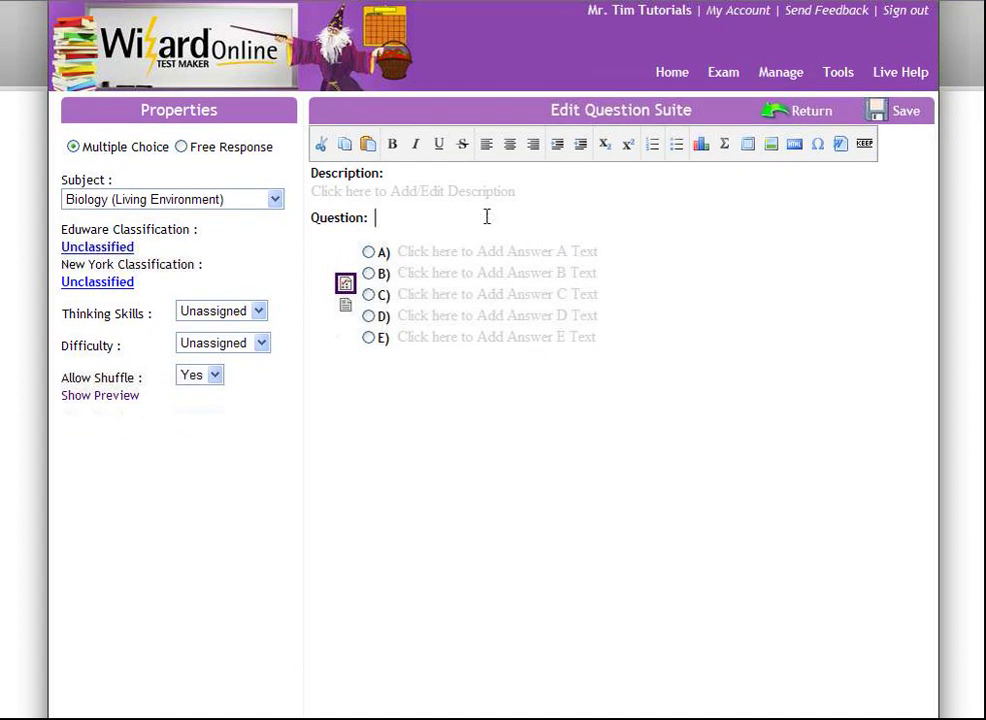
type("Locomotion does not increase the animal's opportunity to")
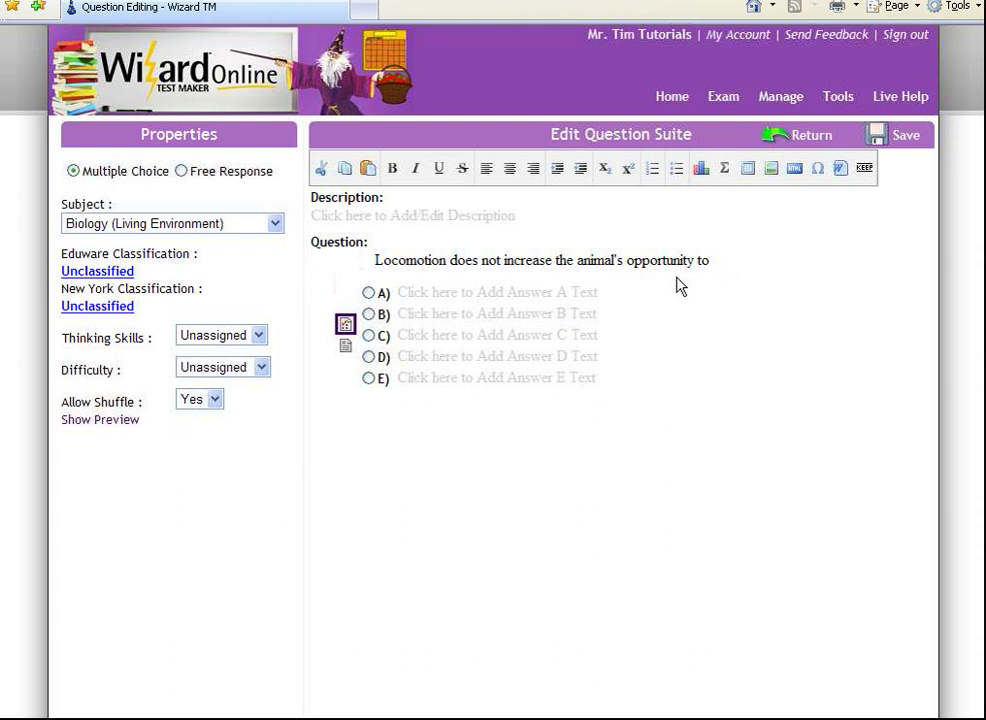
Enter answers A "Obtain Food", B "Reproduce", C "Escape from predators" and D "Transmit impulses", and mark D as correct
left_click(553, 268)
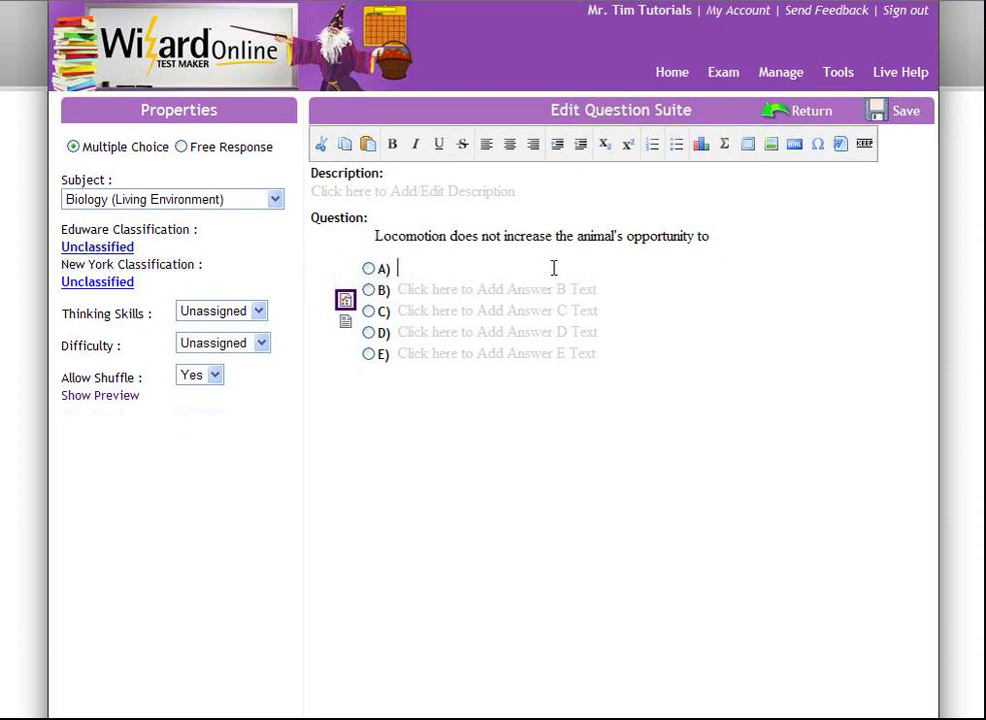
type("Obtain Food")
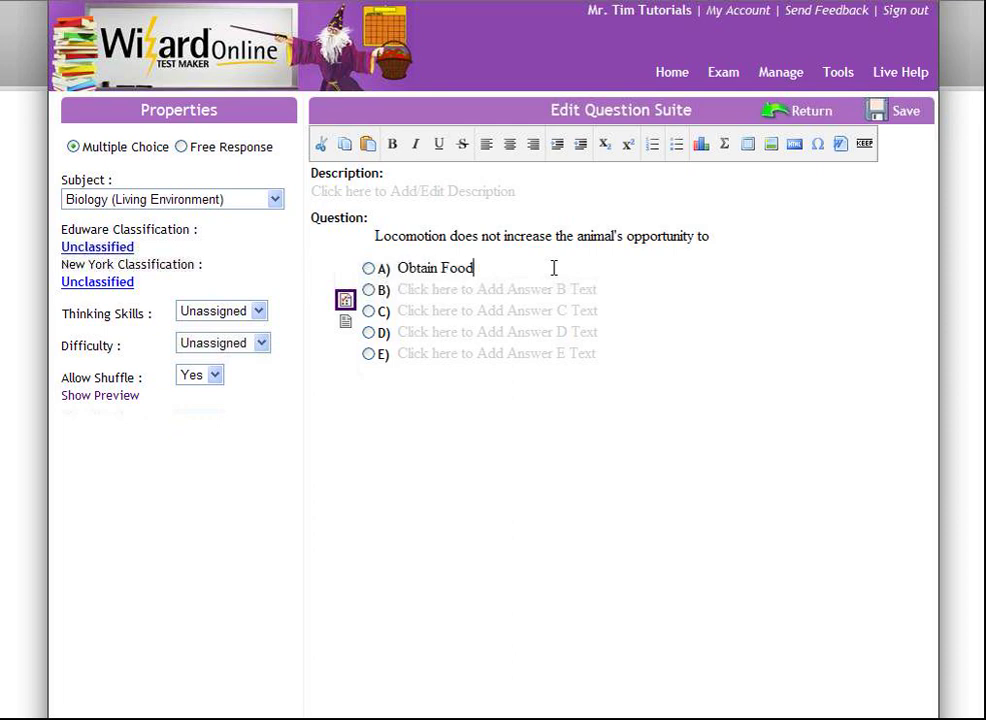
left_click(535, 288)
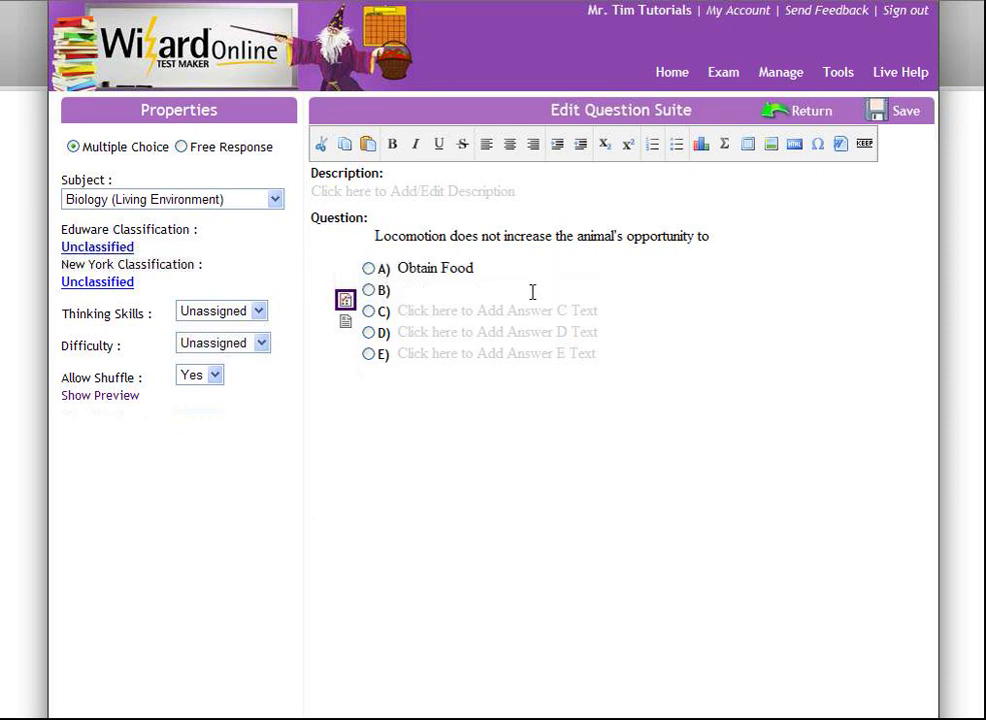
type("Reproduce")
left_click(487, 310)
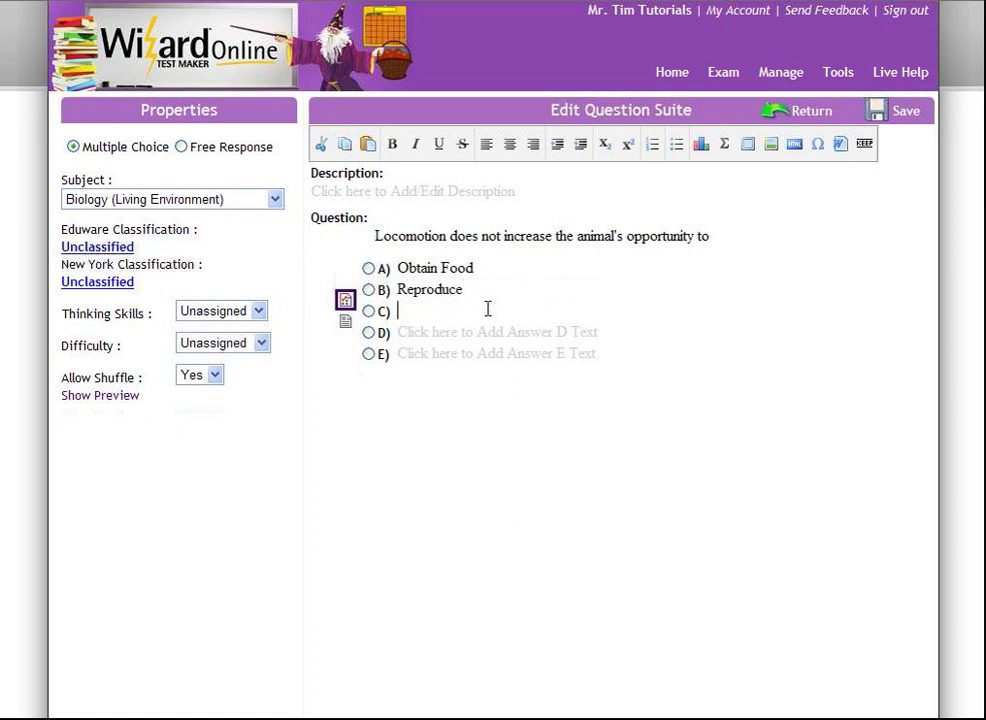
type("Escape from predators")
left_click(441, 331)
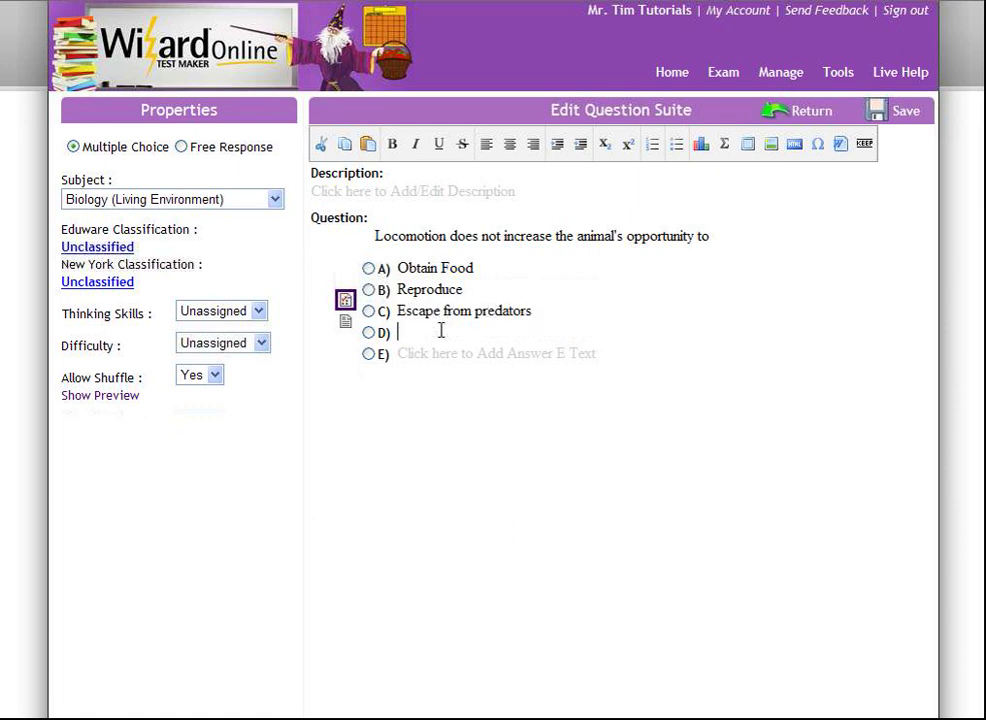
type("Transmit impulses")
left_click(369, 334)
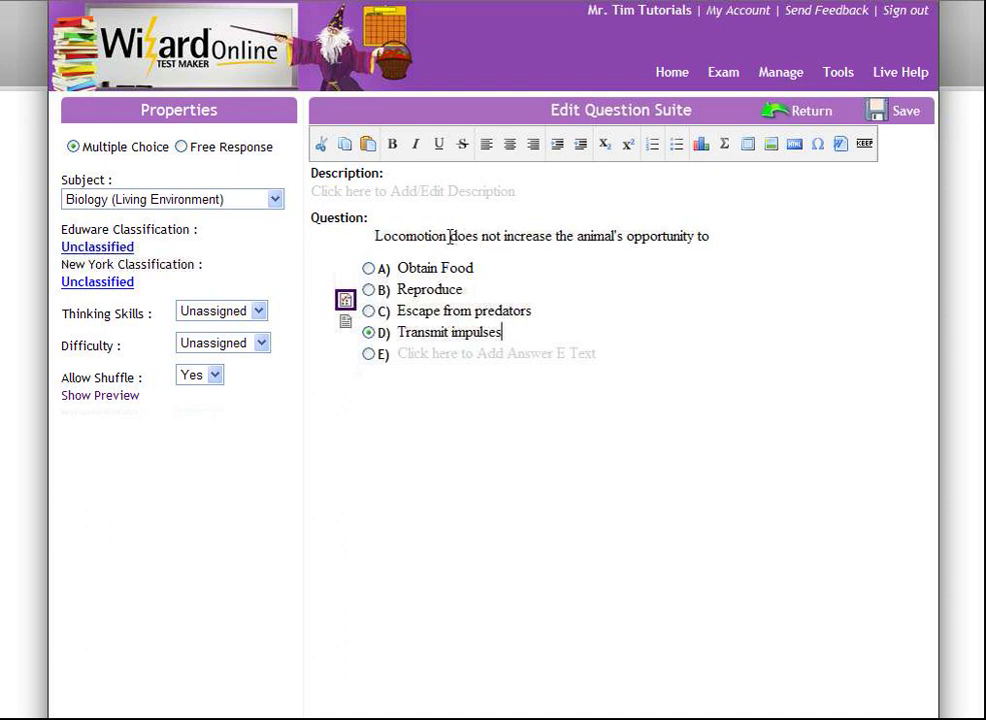
Format the words "does not" in the question text as bold and italic
left_click_drag(449, 236, 503, 236)
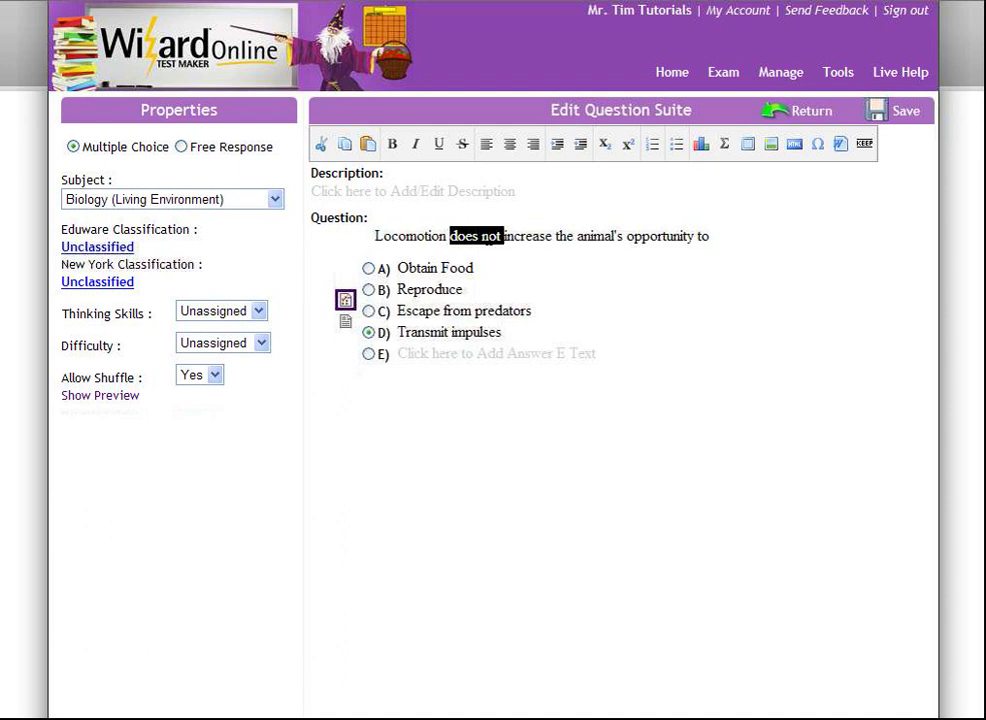
left_click(418, 145)
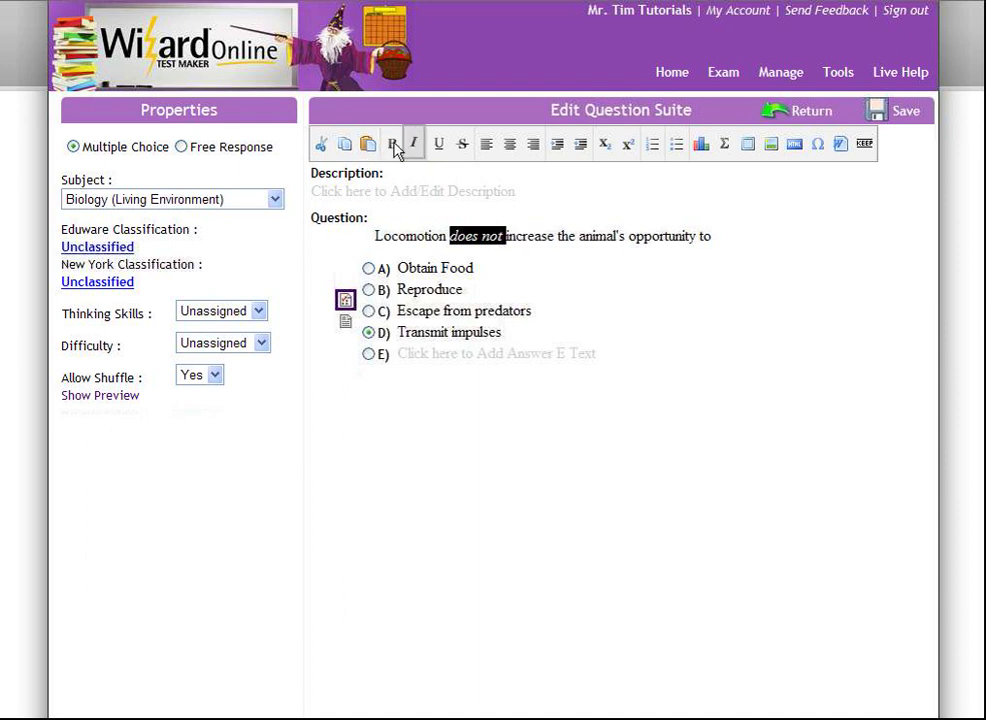
left_click(393, 145)
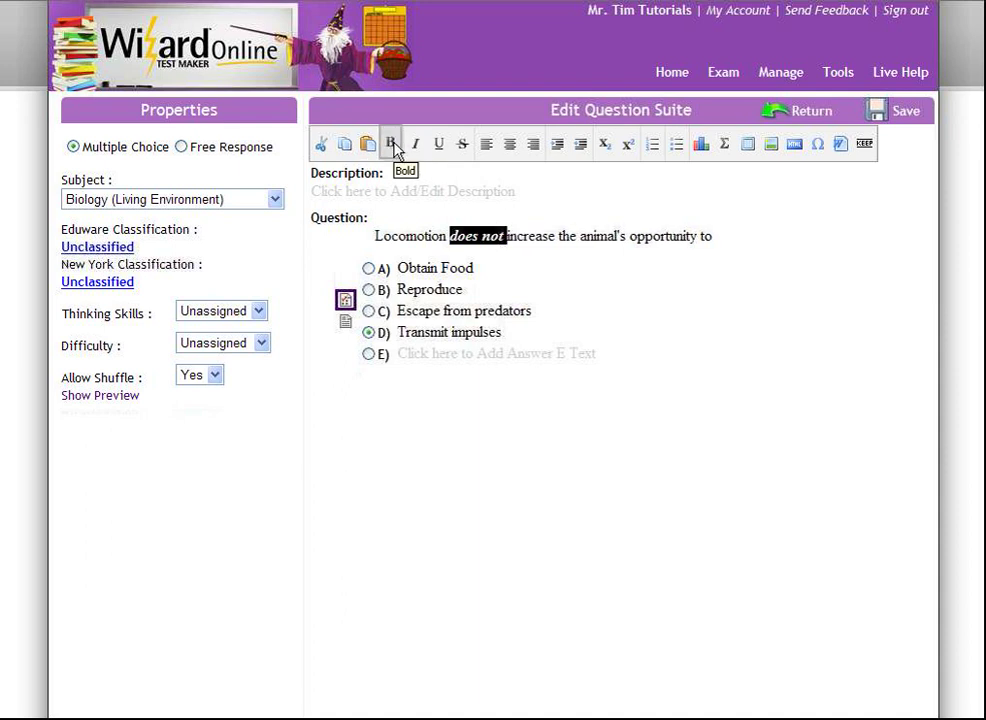
left_click(551, 236)
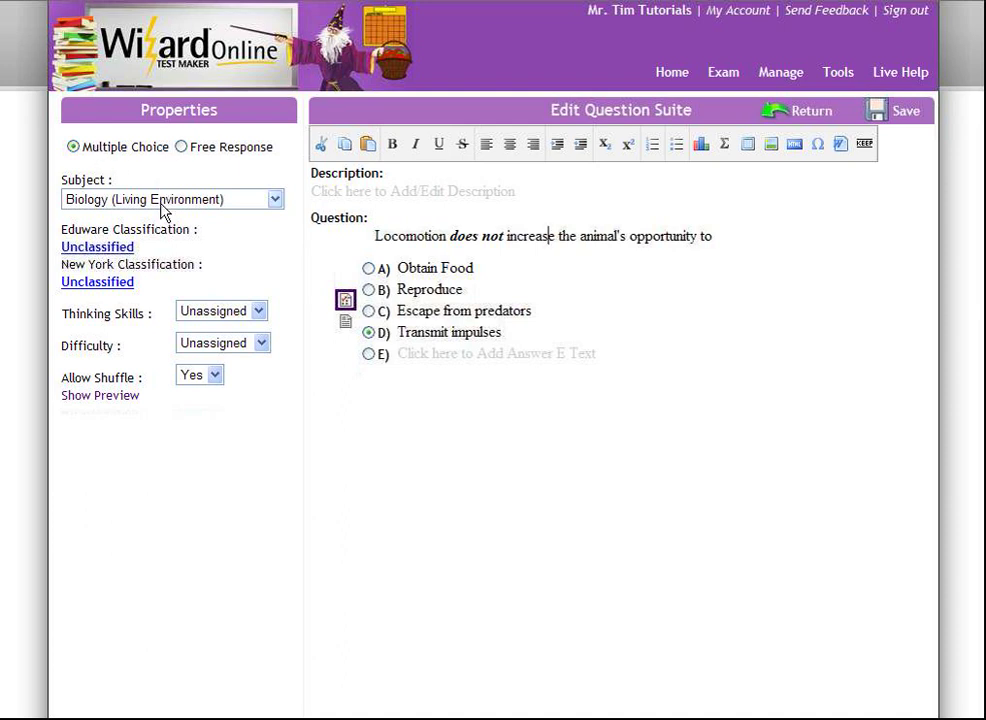
Set the New York Classification to IV.1.a, "Reproduction and development are necessary for the continuation of any species."
left_click(113, 284)
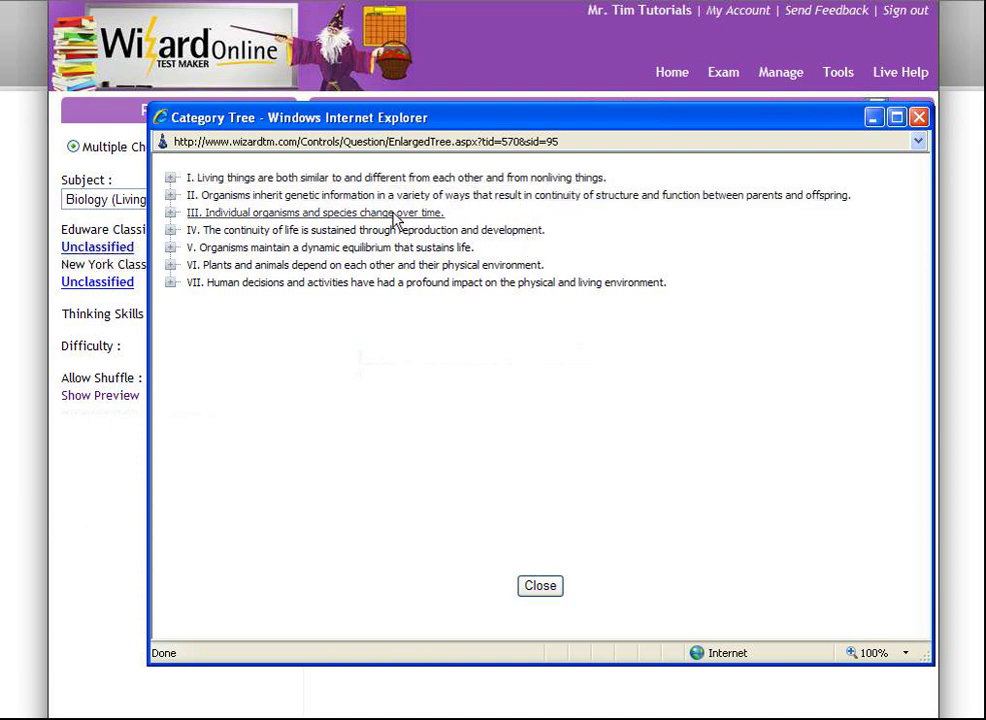
left_click(392, 232)
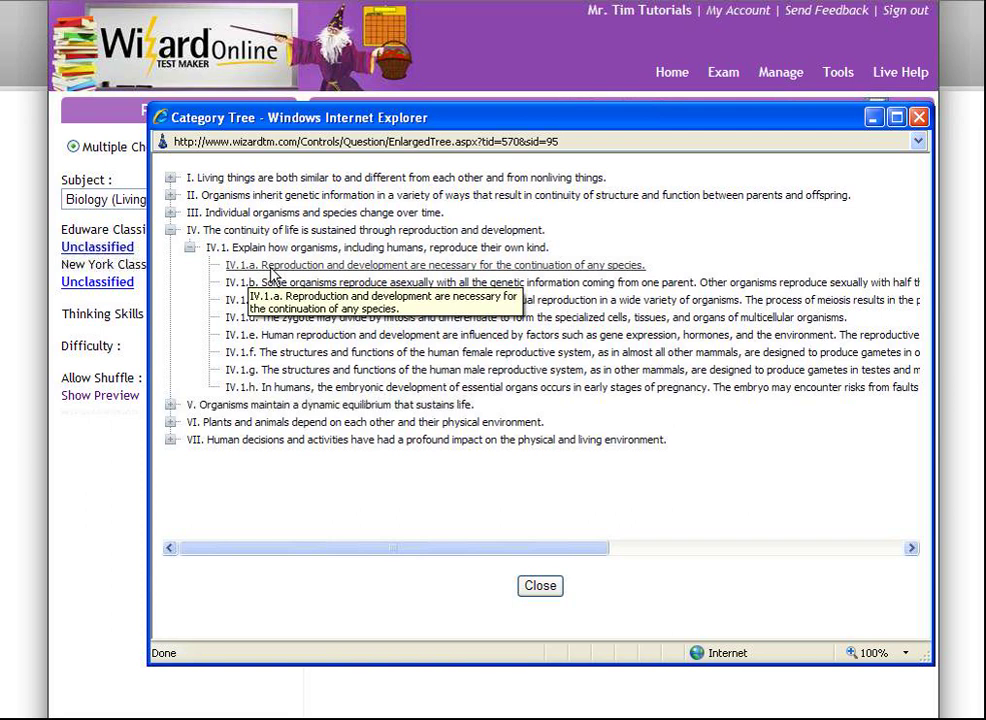
left_click(282, 266)
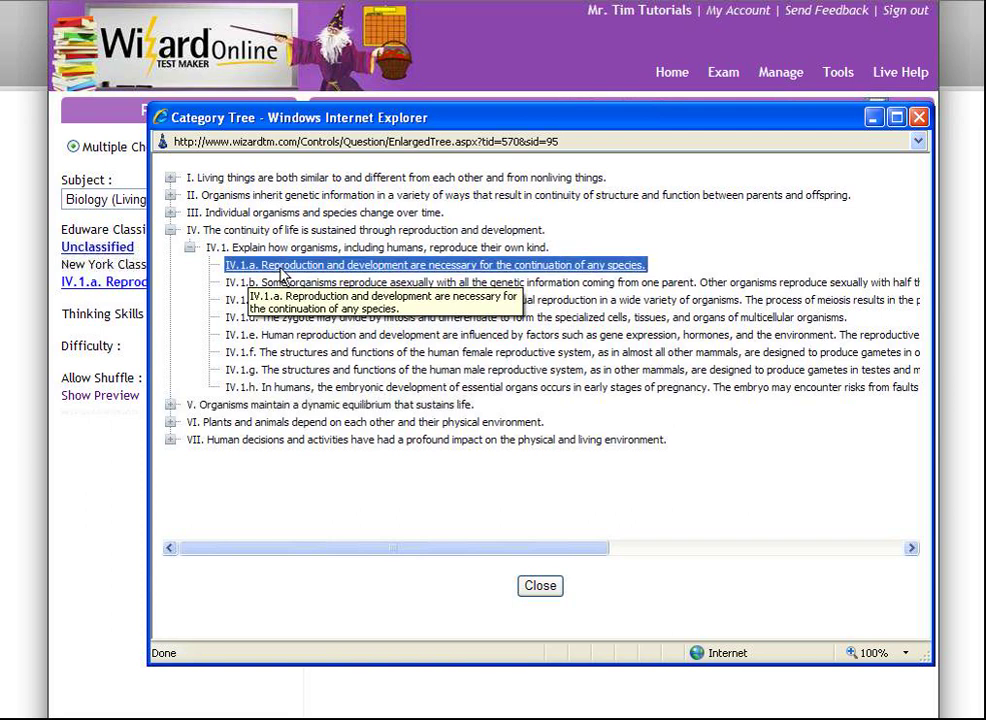
left_click(553, 588)
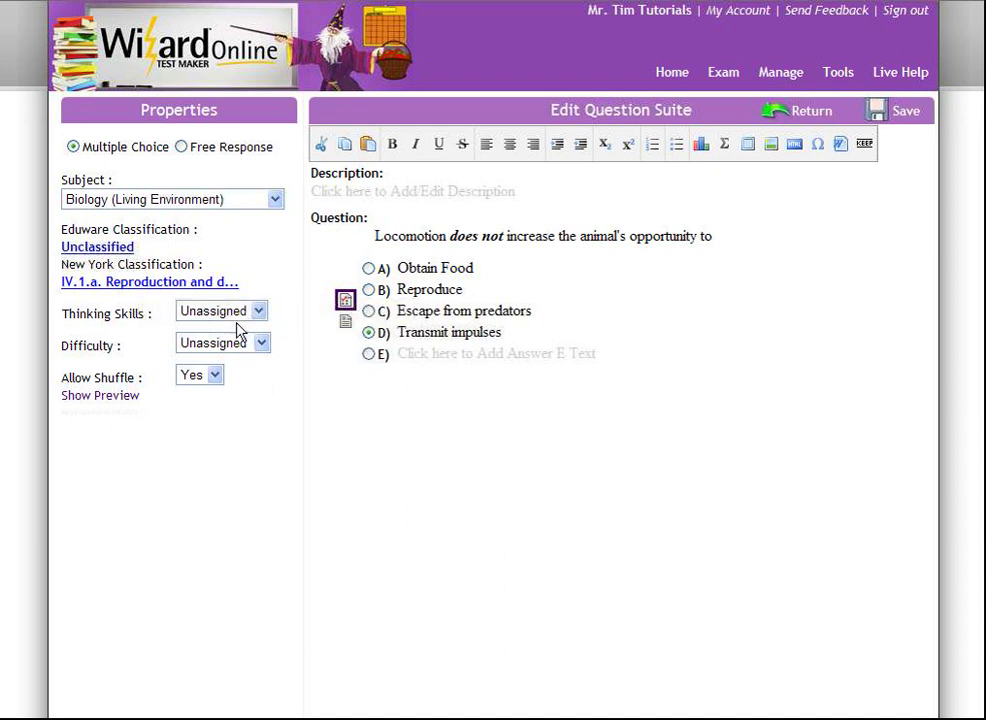
Set the question's thinking skill to Knowing and its difficulty to Intermediate
left_click(242, 320)
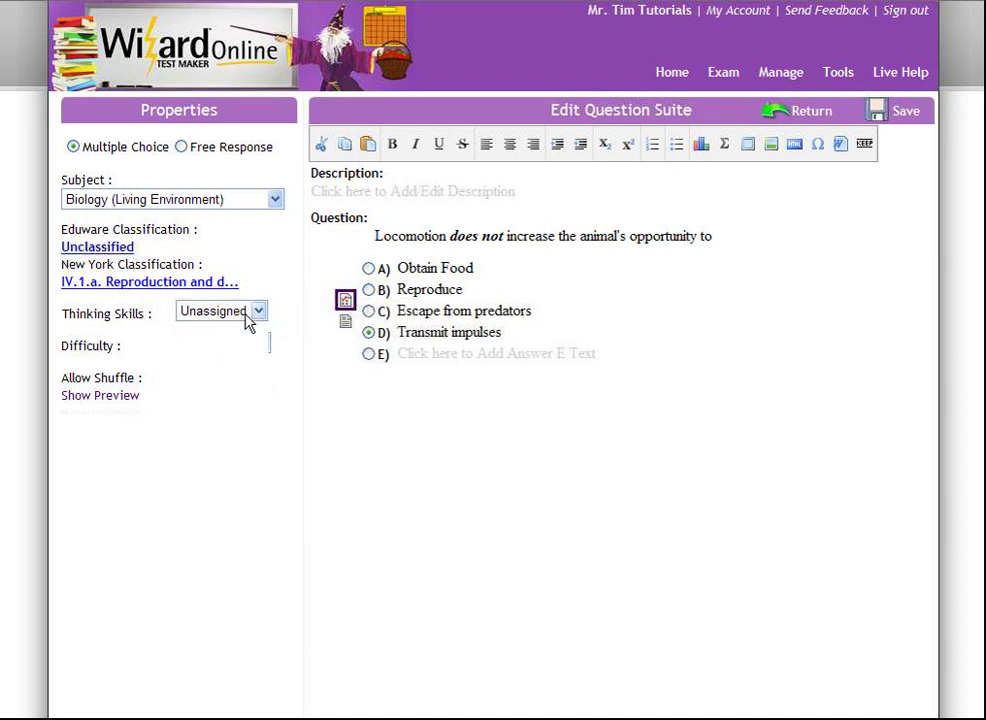
left_click(242, 345)
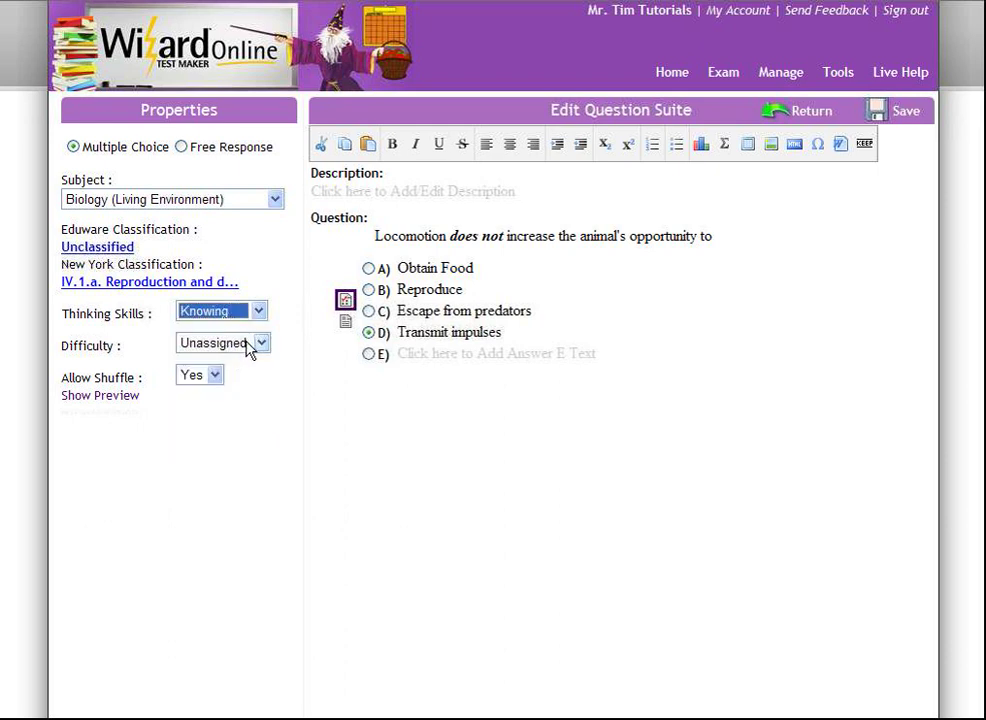
left_click(249, 346)
left_click(247, 393)
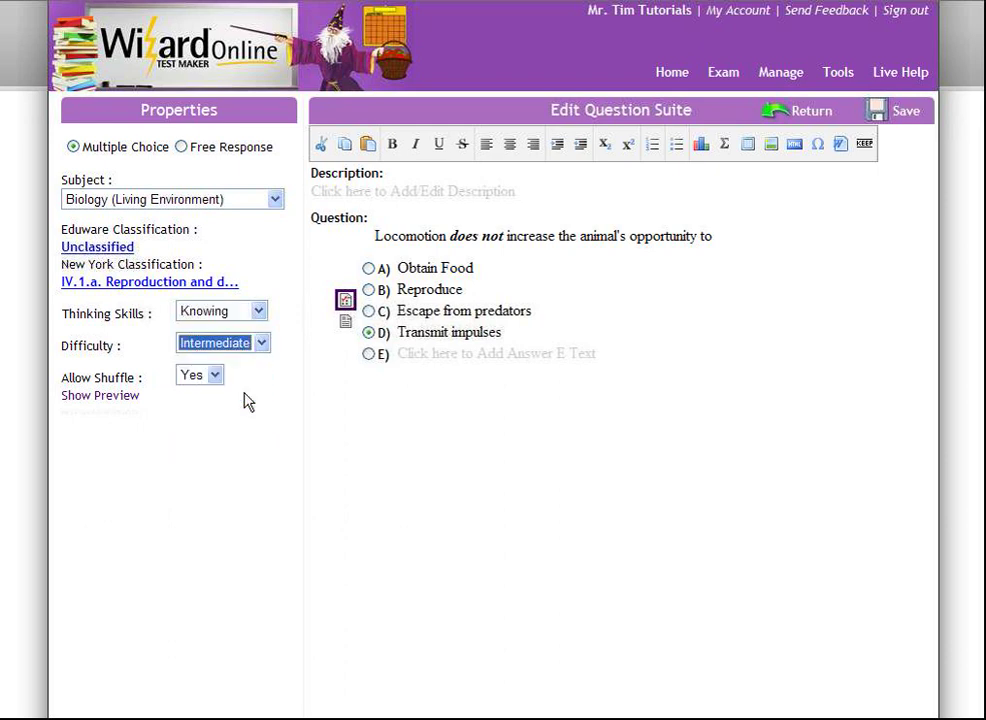
Preview the finished locomotion question, then return to the question editor
left_click(94, 406)
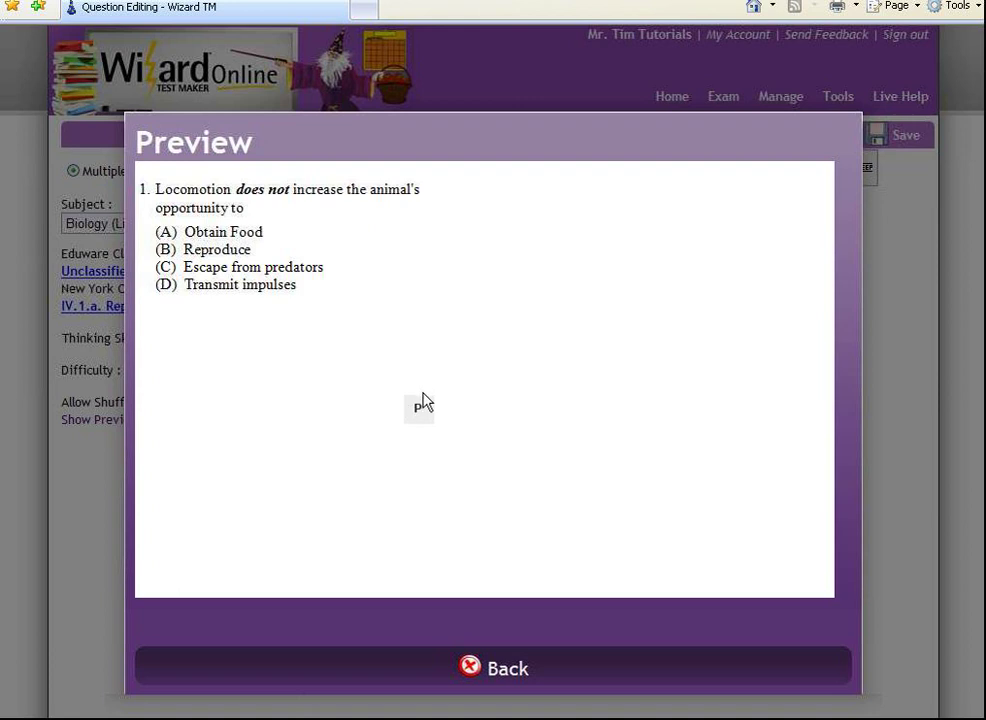
scroll(502, 678, "down", 1)
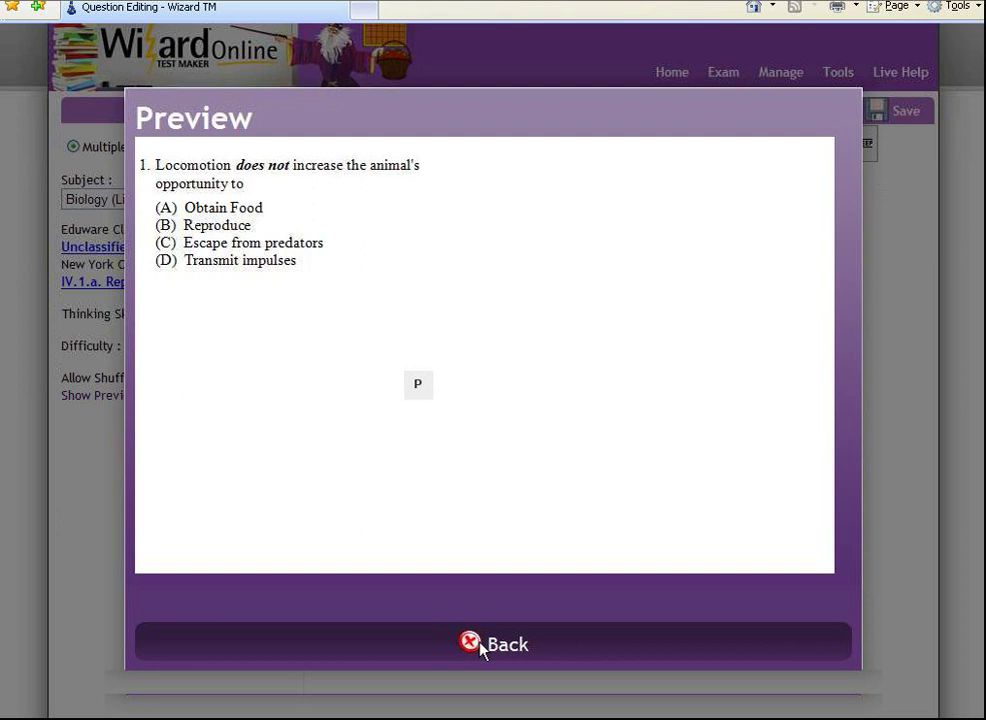
left_click(505, 642)
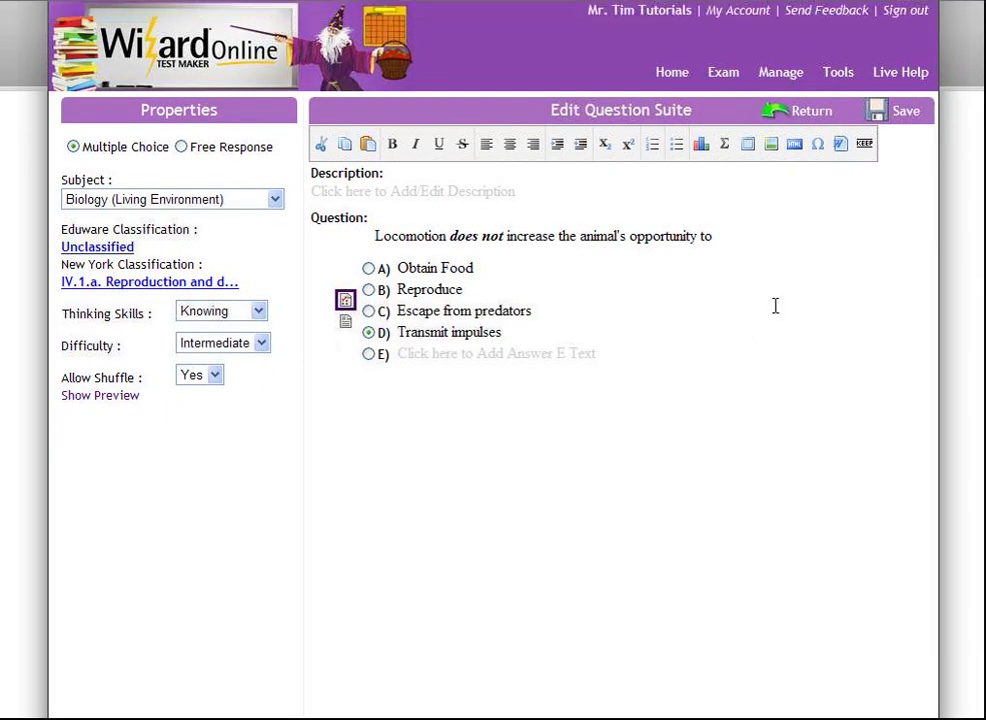
Save the question without an Eduware classification, add it to the exam and check it at the end of the question list
left_click(898, 114)
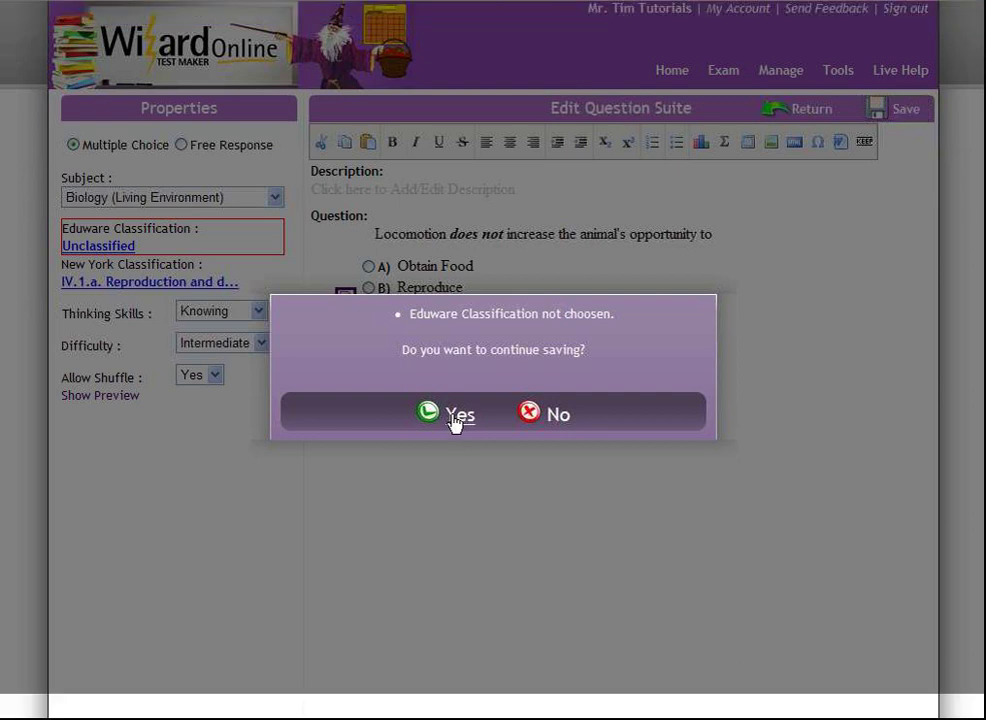
left_click(455, 418)
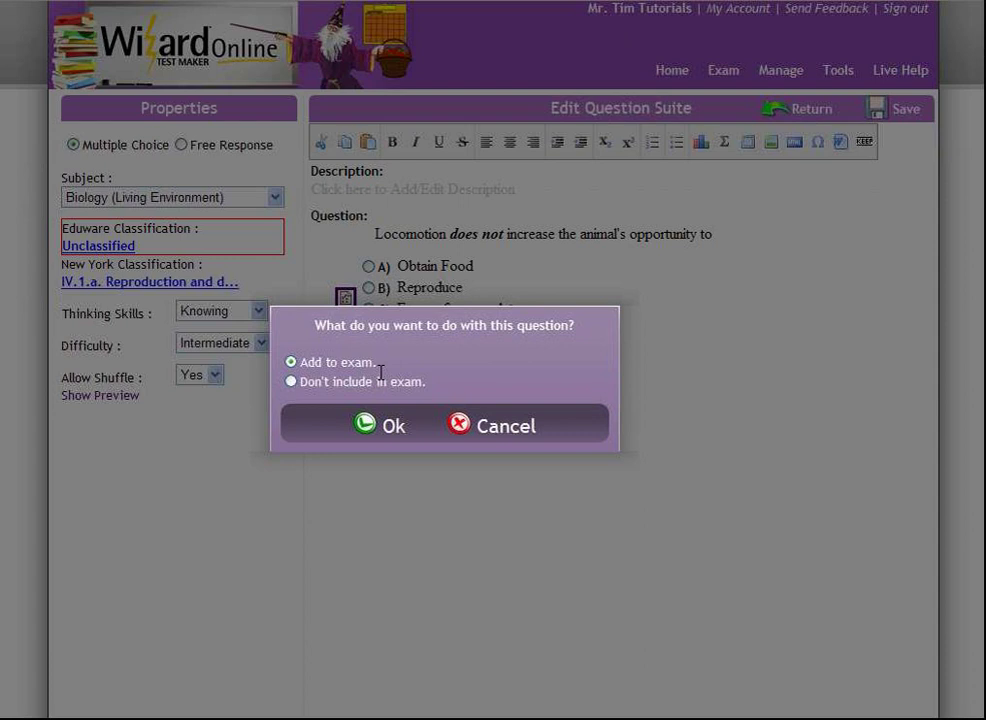
left_click(390, 426)
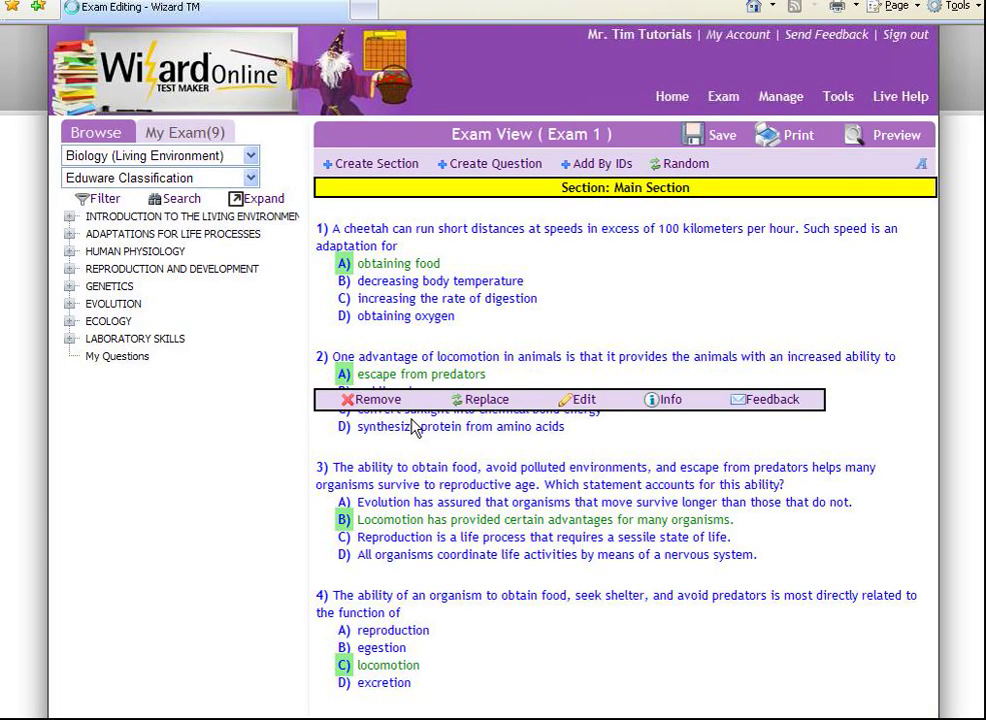
scroll(415, 427, "down", 8)
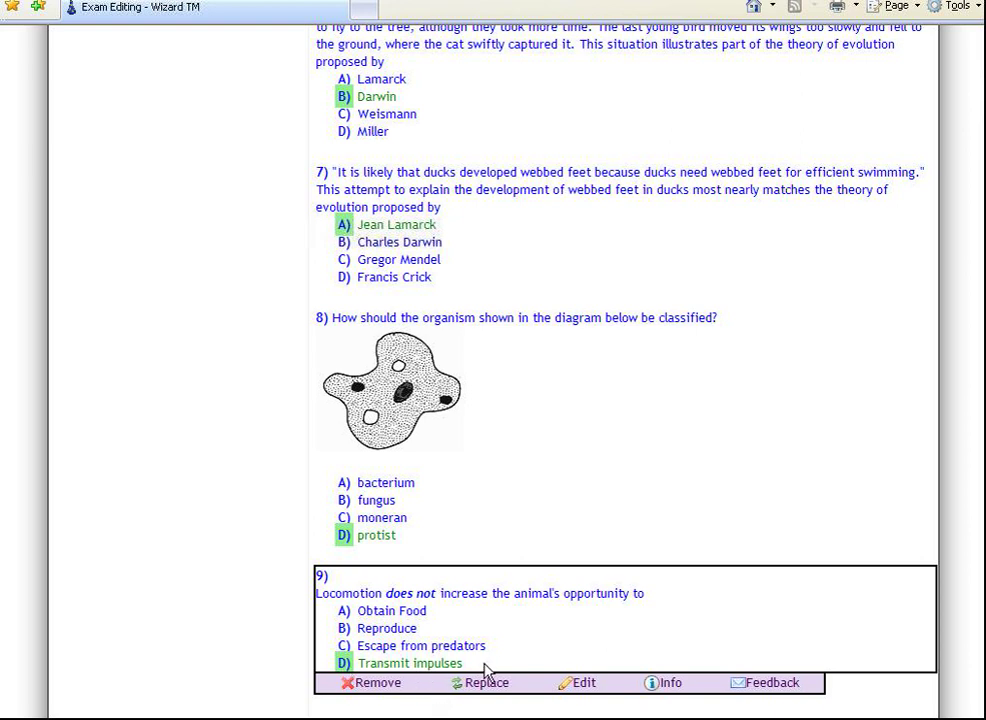
Open exam question 1, about the cheetah's running speed, for editing
scroll(710, 497, "up", 12)
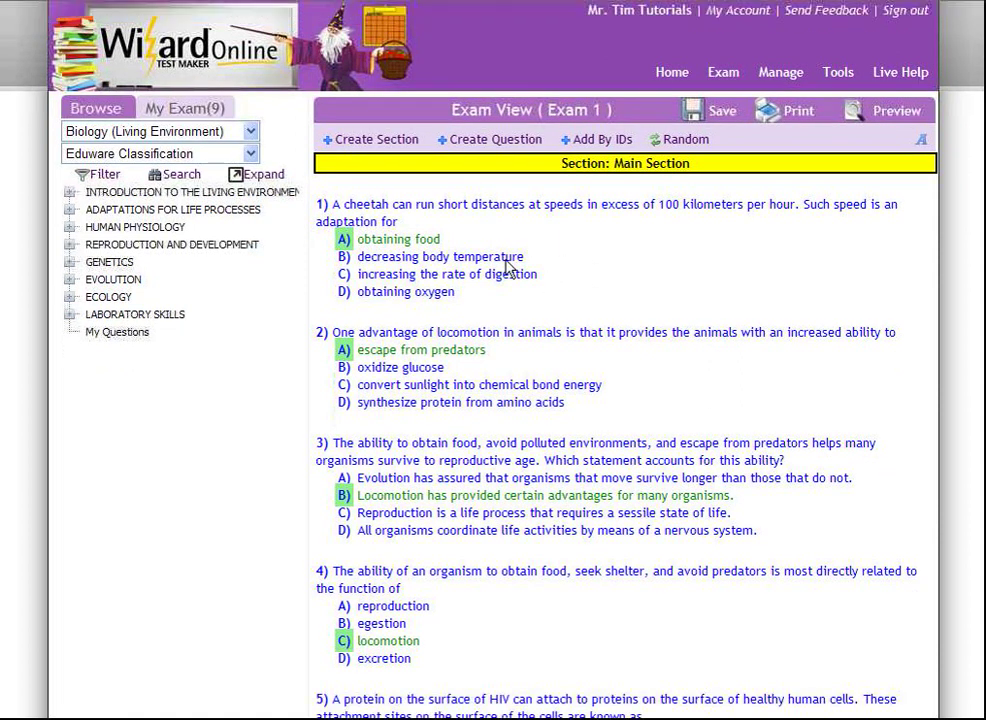
left_click(535, 282)
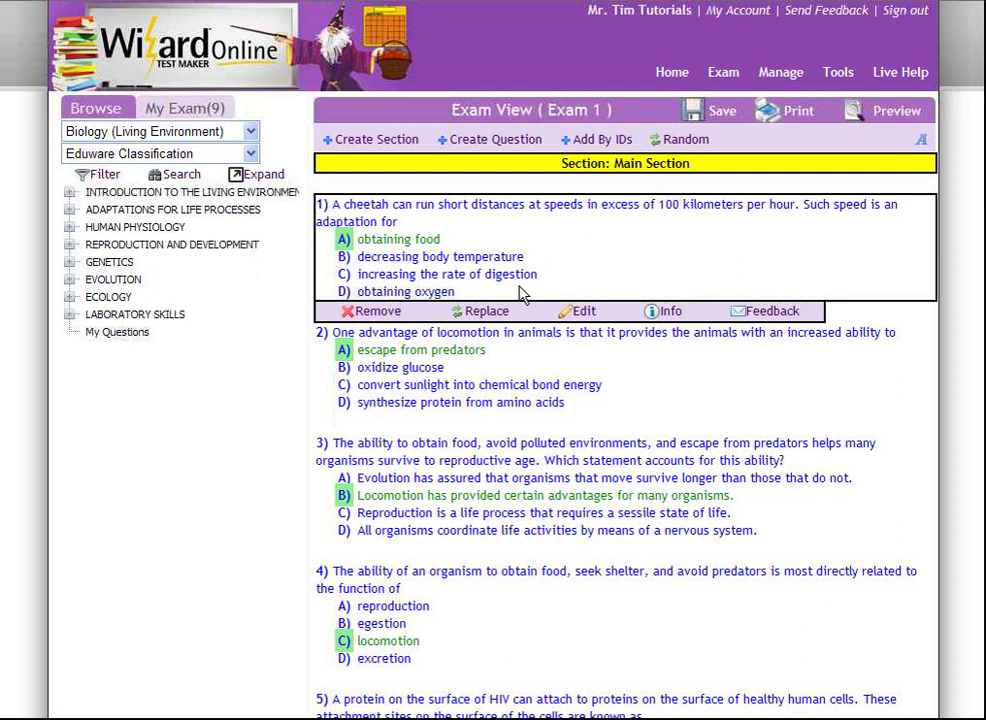
left_click(573, 313)
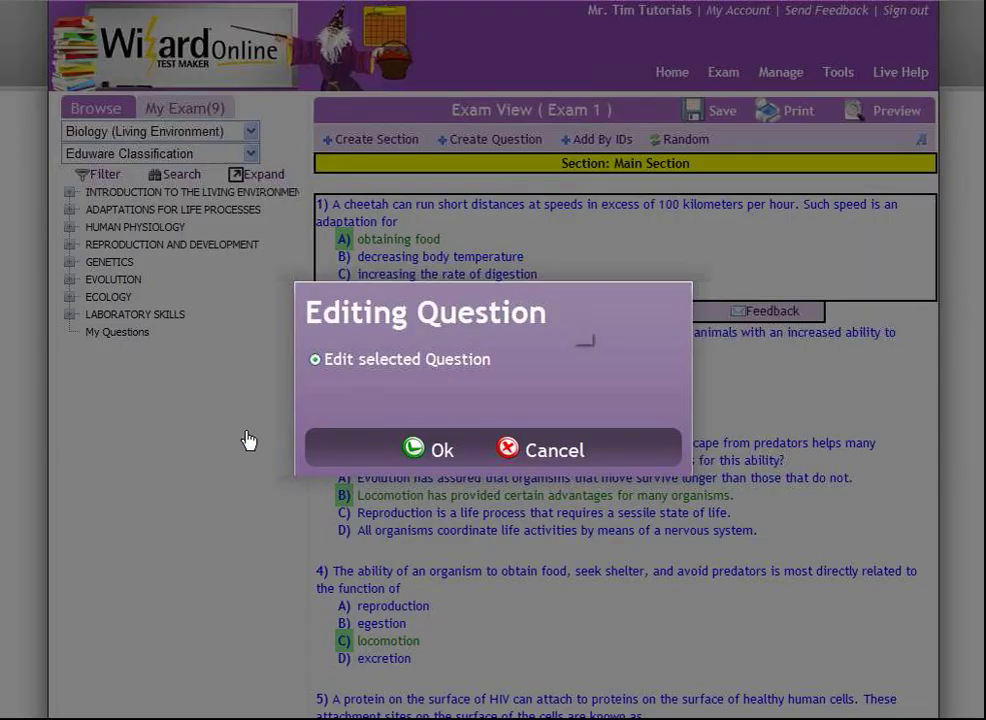
left_click(436, 454)
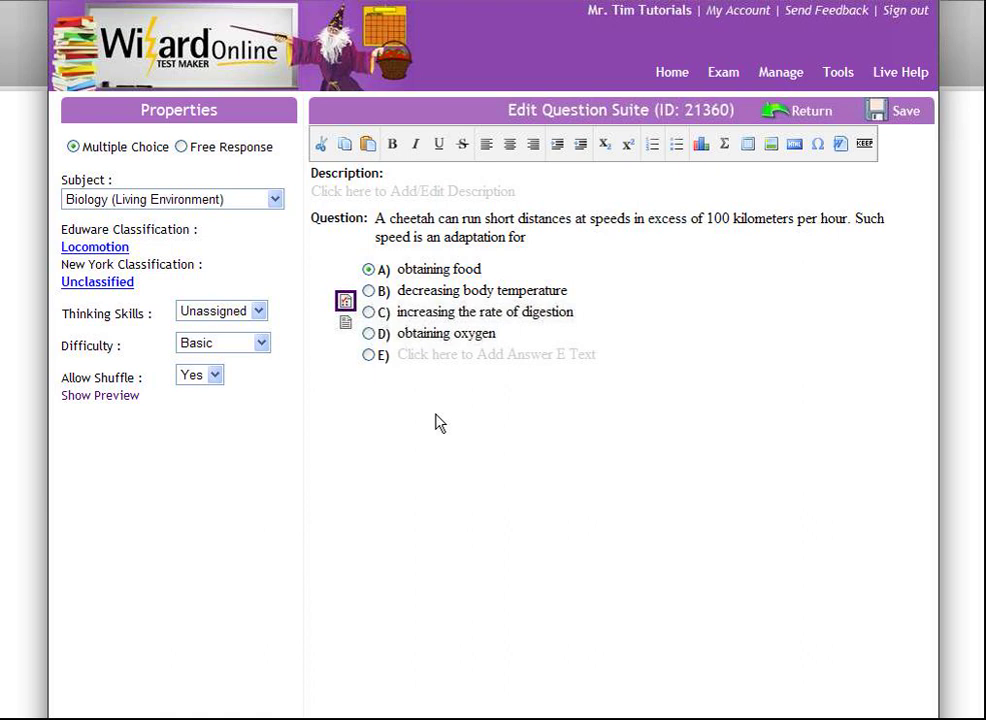